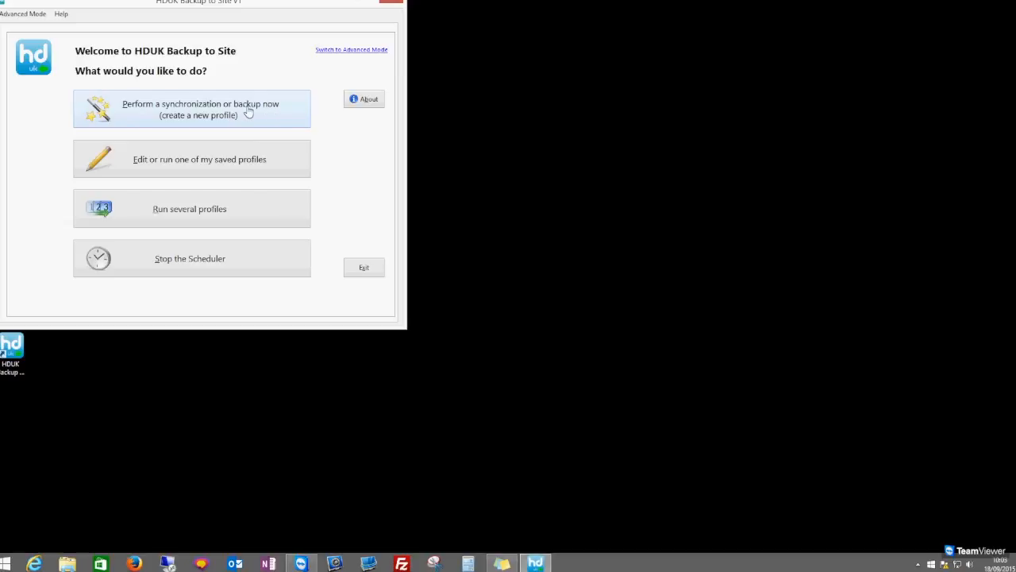
# Step: Start a new backup profile with the Backup to site folder on the Desktop as its local folder
pyautogui.click(249, 113)
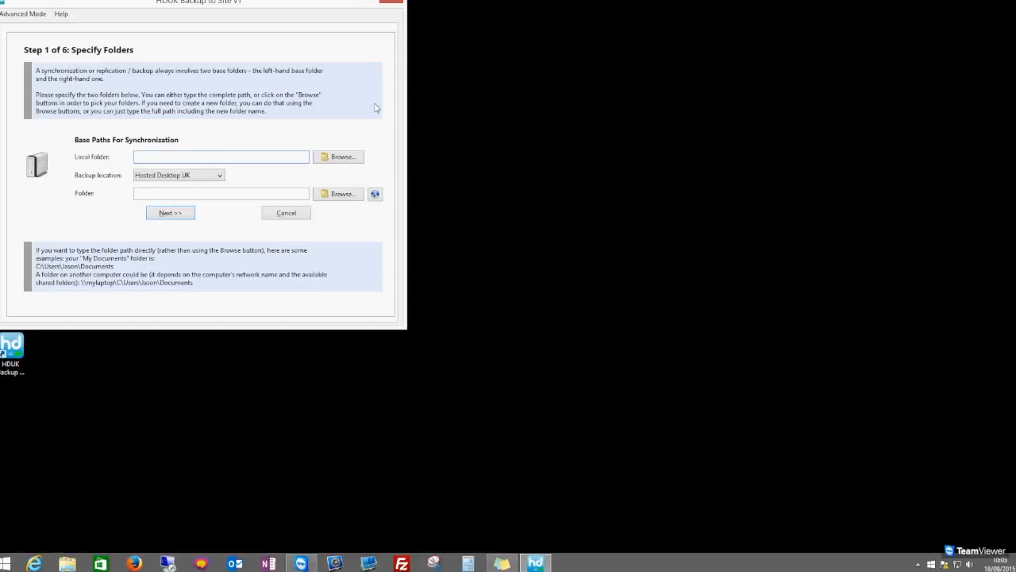
pyautogui.click(341, 158)
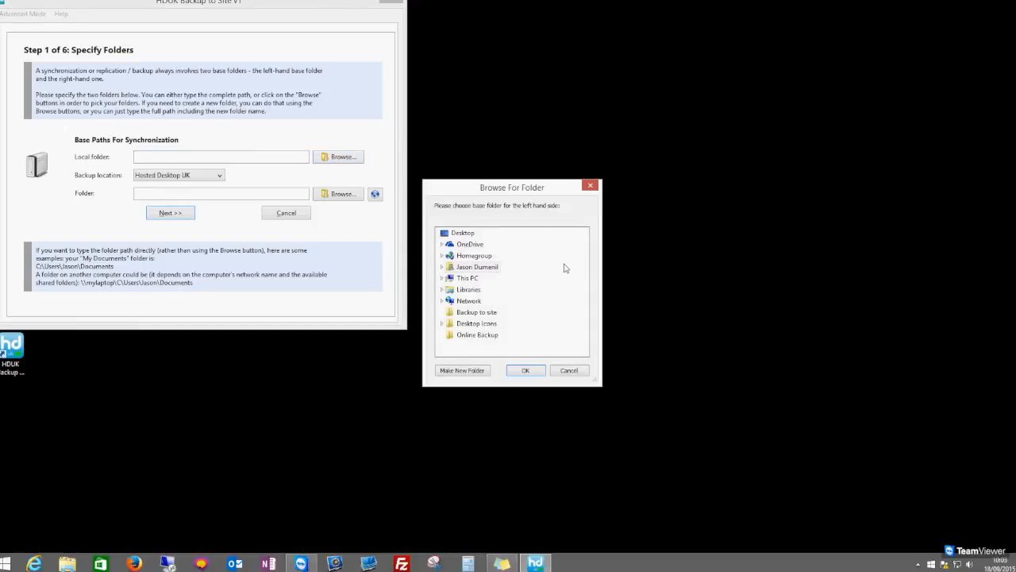
pyautogui.click(442, 278)
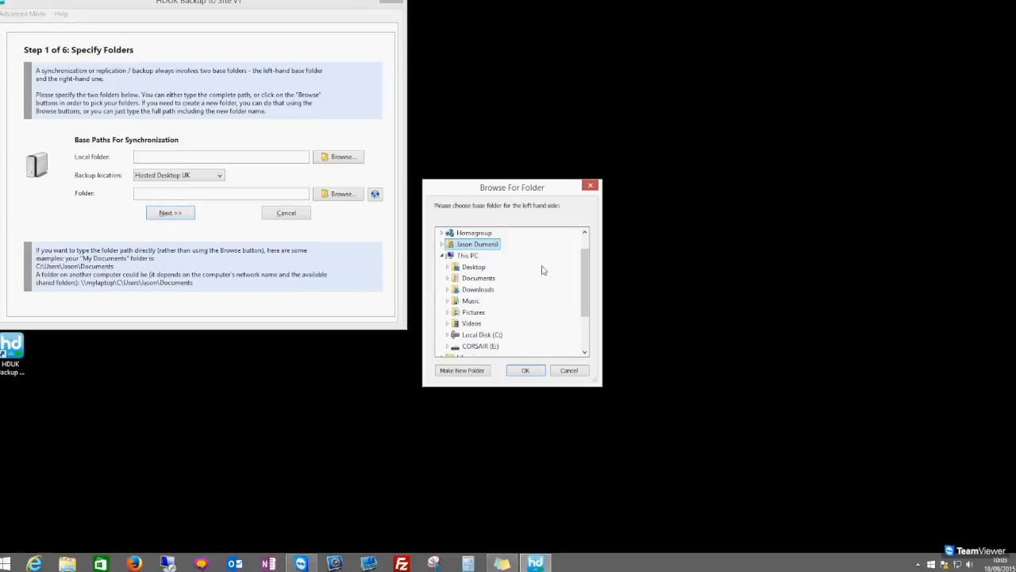
pyautogui.doubleClick(477, 268)
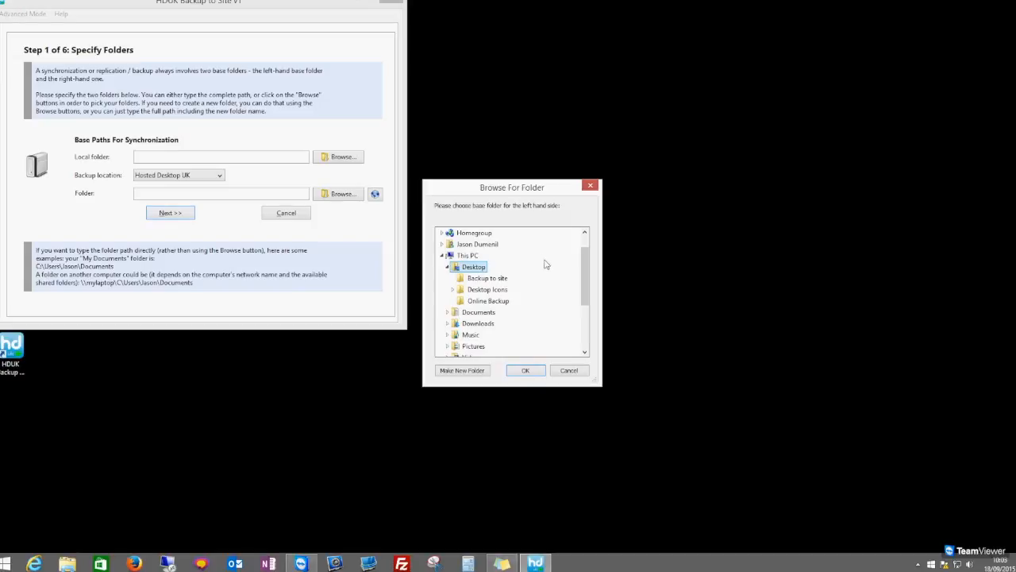
pyautogui.click(487, 280)
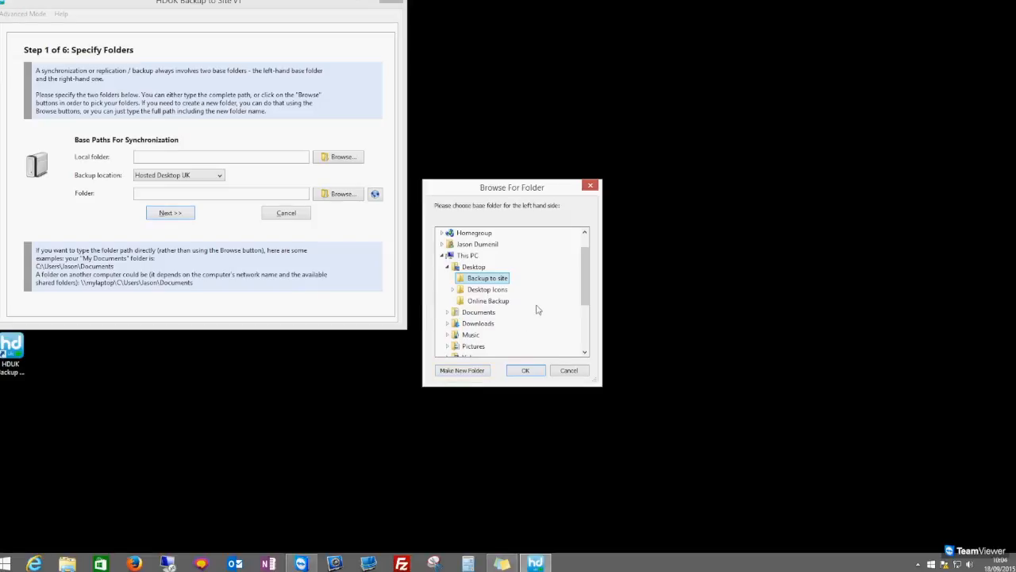
pyautogui.click(526, 371)
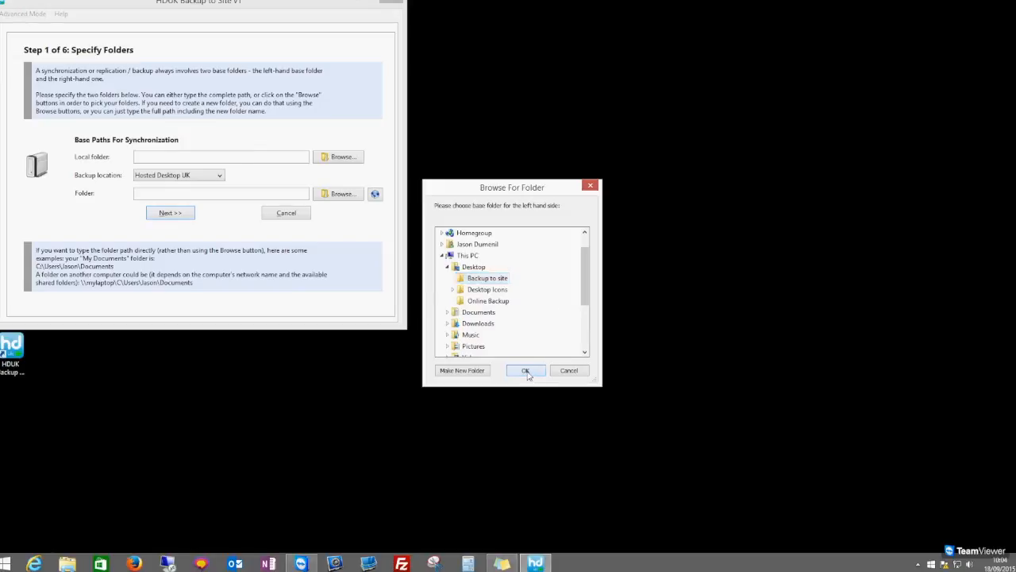
# Step: Log on to Hosted Desktop UK with the supplied user name and password, and choose Admin as the online folder
pyautogui.click(264, 193)
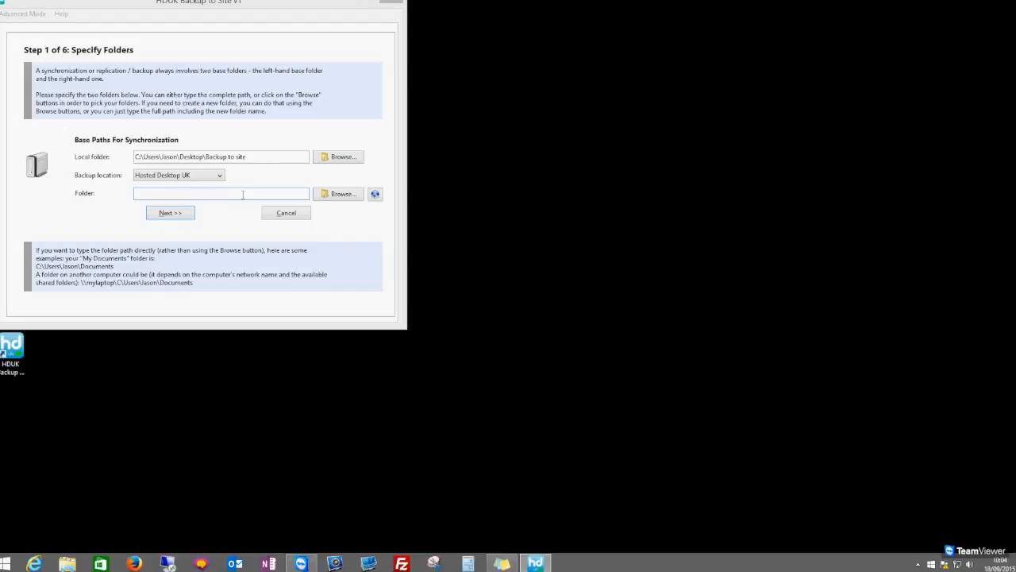
pyautogui.click(270, 197)
pyautogui.click(341, 199)
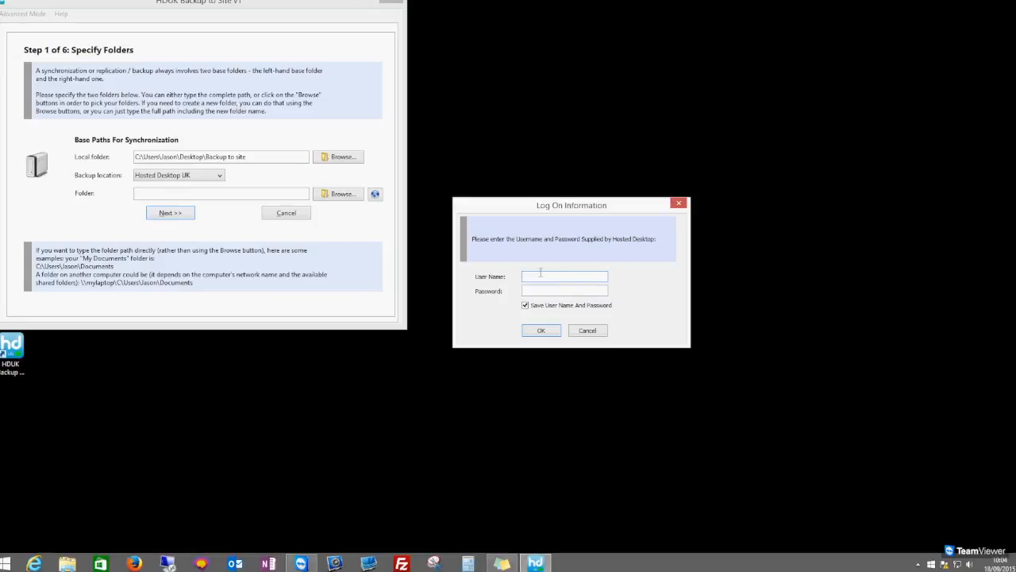
pyautogui.write('test')
pyautogui.click(570, 293)
pyautogui.write('**********')
pyautogui.click(526, 307)
pyautogui.click(542, 331)
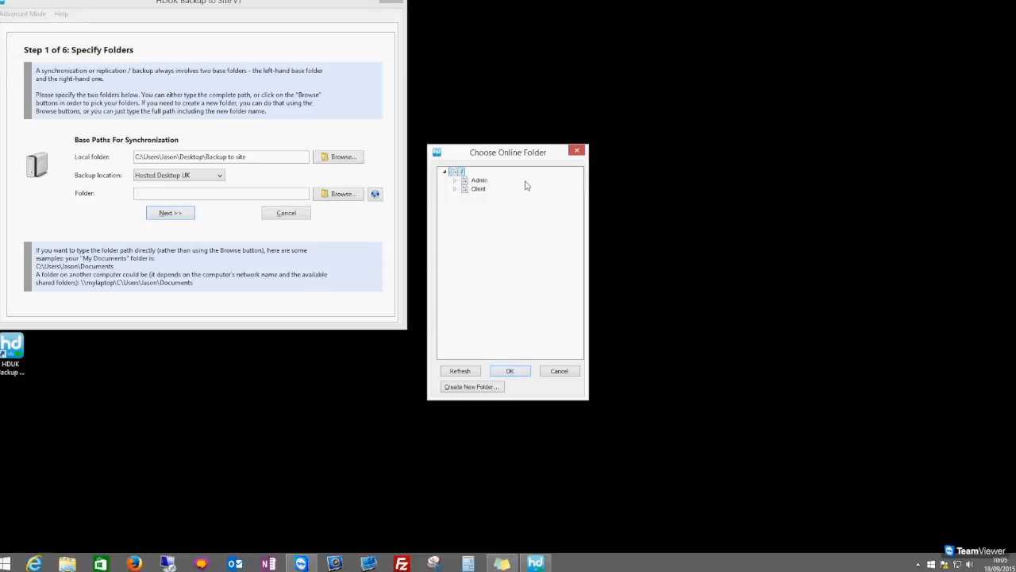
pyautogui.click(479, 181)
pyautogui.click(512, 371)
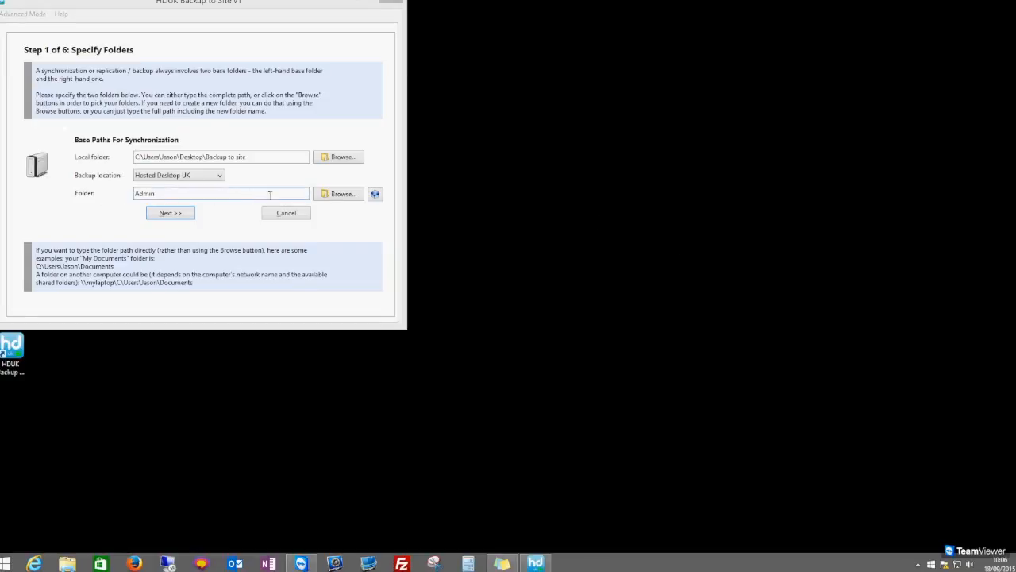
# Step: Use Restore (Download) as the only copying direction and include all subfolders, after viewing the selection of individual folders and files
pyautogui.click(172, 216)
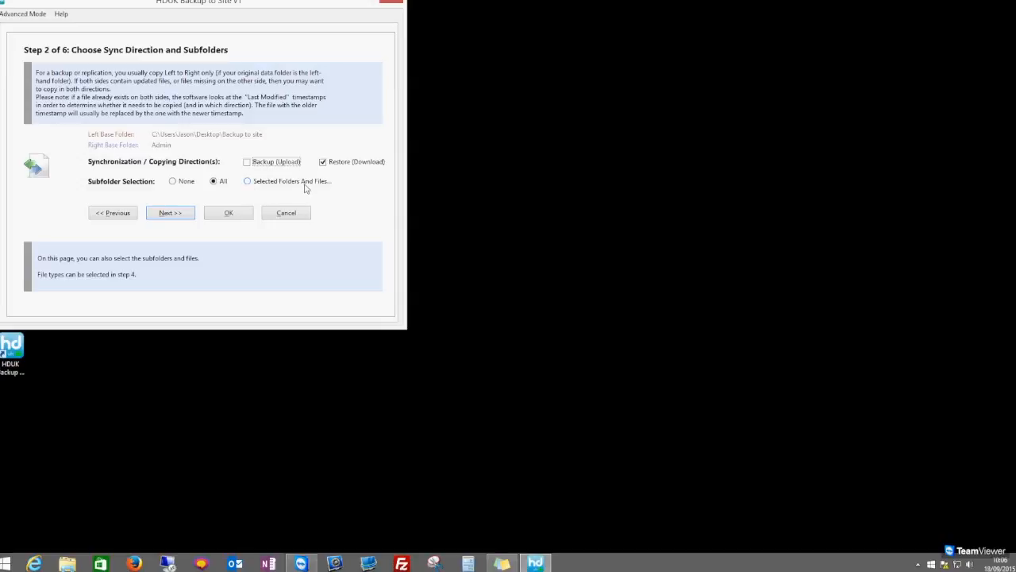
pyautogui.click(247, 181)
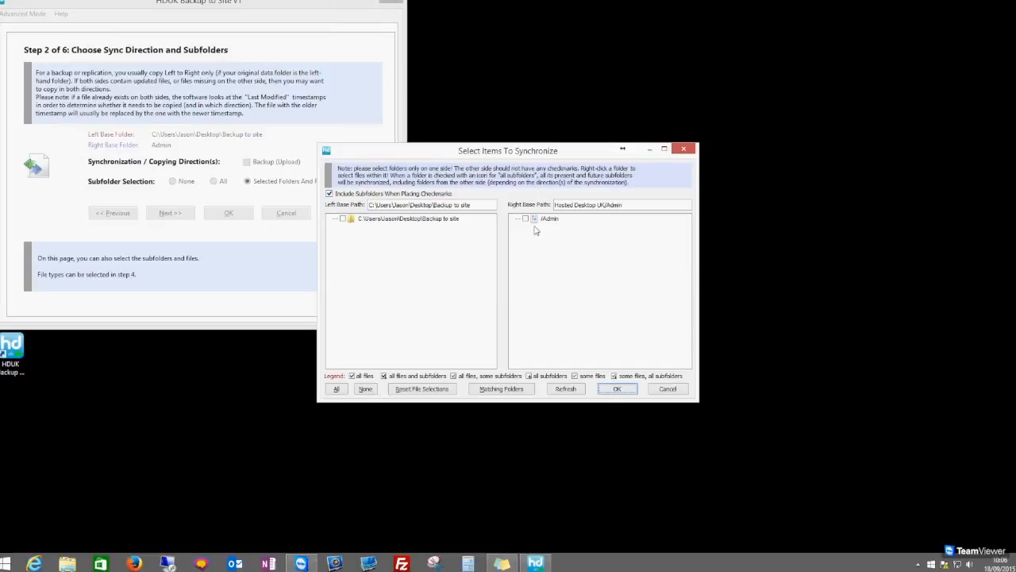
pyautogui.click(616, 389)
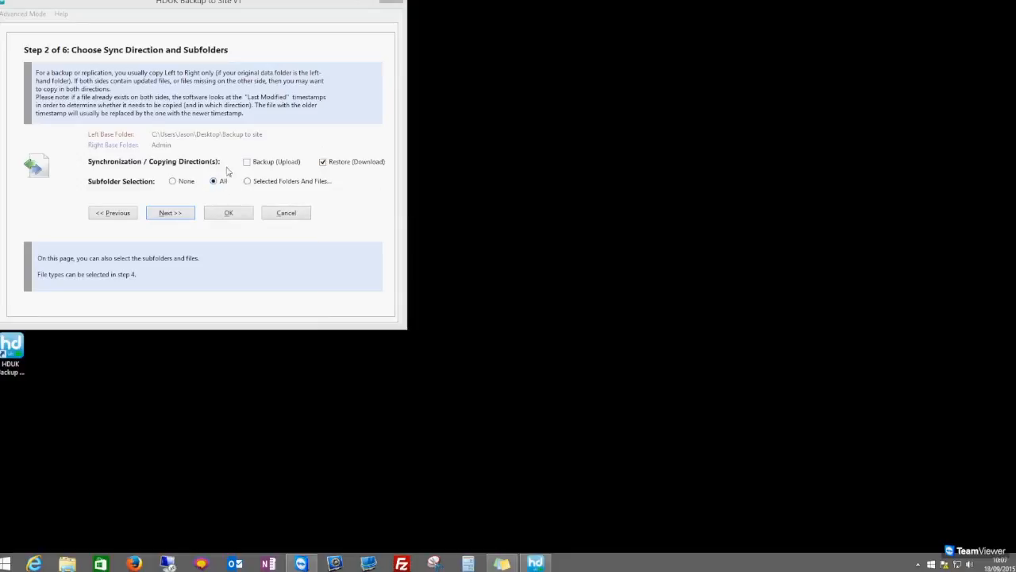
pyautogui.click(170, 215)
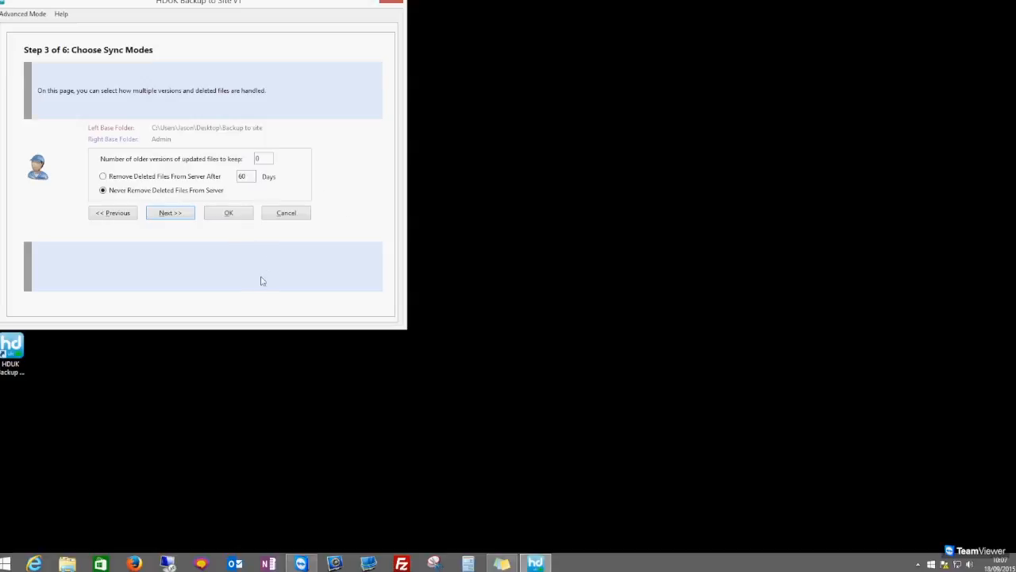
# Step: Keep the option to never remove deleted files from the server and synchronize all file types without exclusions
pyautogui.click(170, 216)
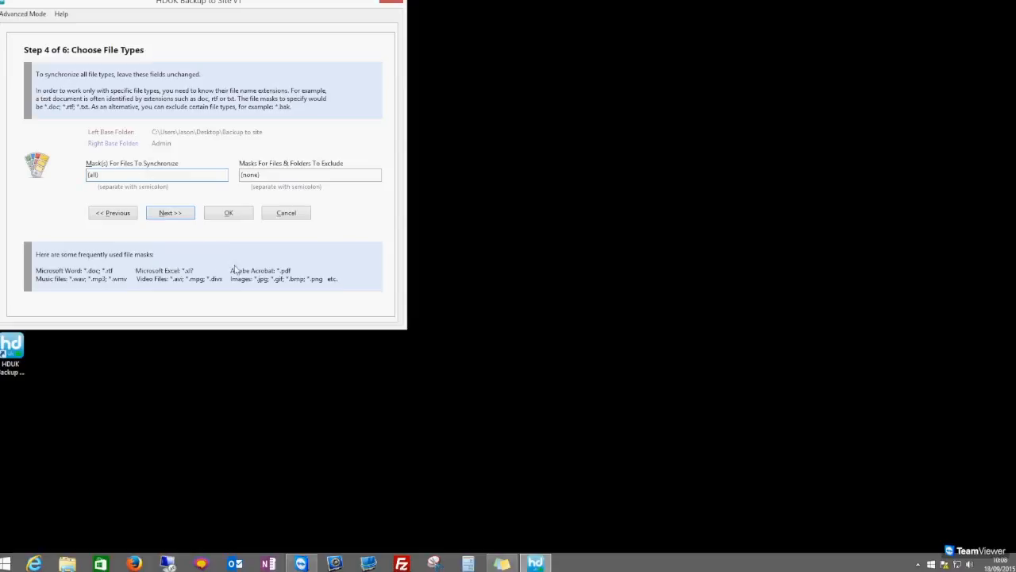
pyautogui.click(169, 214)
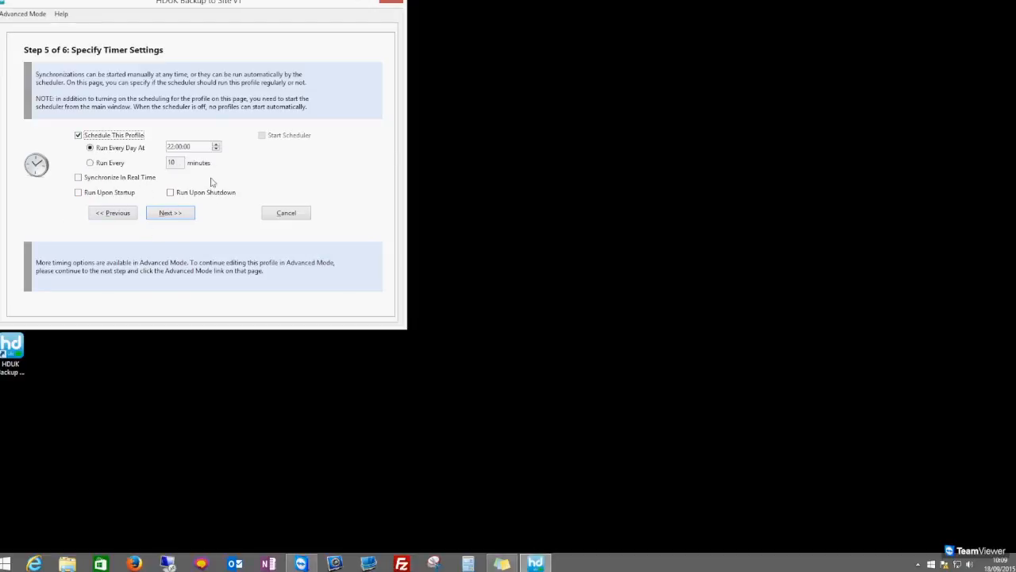
# Step: Schedule the profile to run every day at 22:00:00 and save it without running as Test, overwriting the existing profile
pyautogui.click(168, 219)
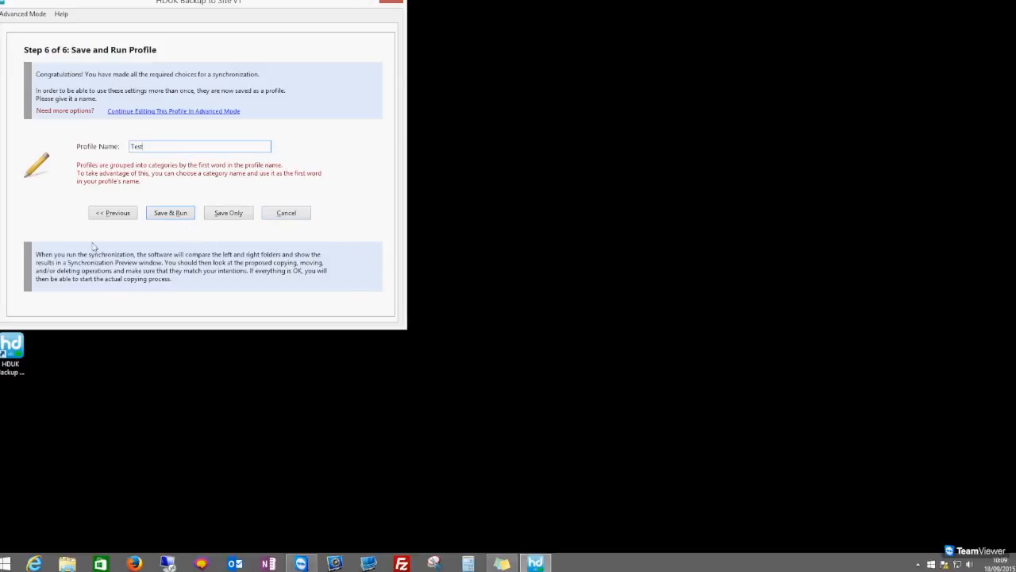
pyautogui.click(235, 217)
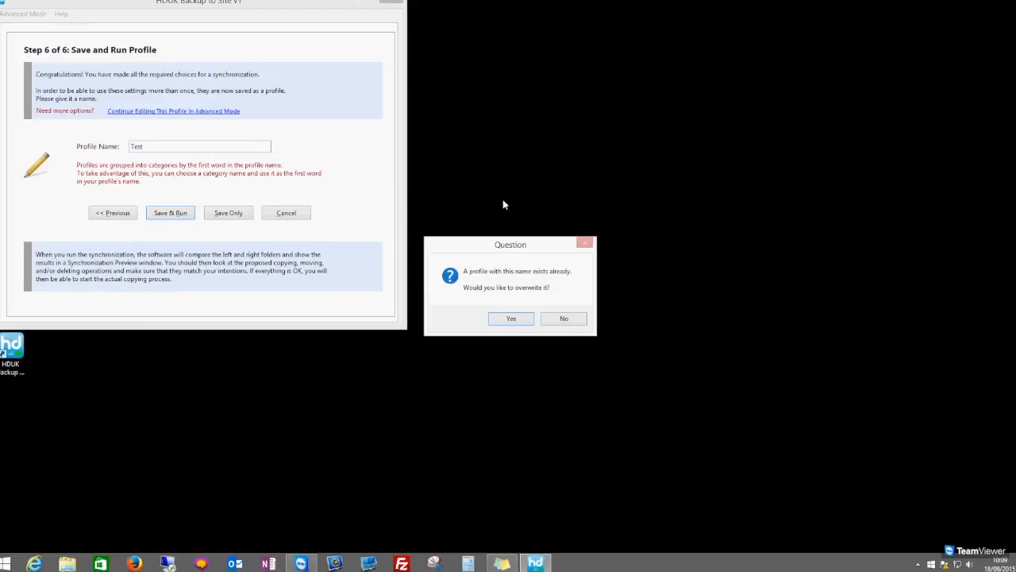
pyautogui.click(512, 320)
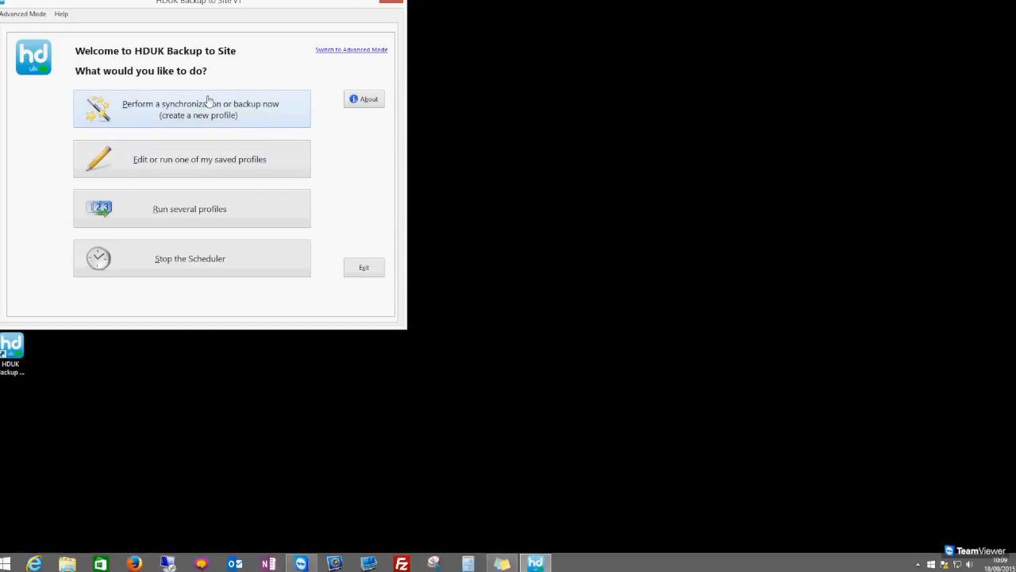
# Step: Open the Test profile's settings in Advanced Mode and show its weekday and time window options
pyautogui.click(33, 15)
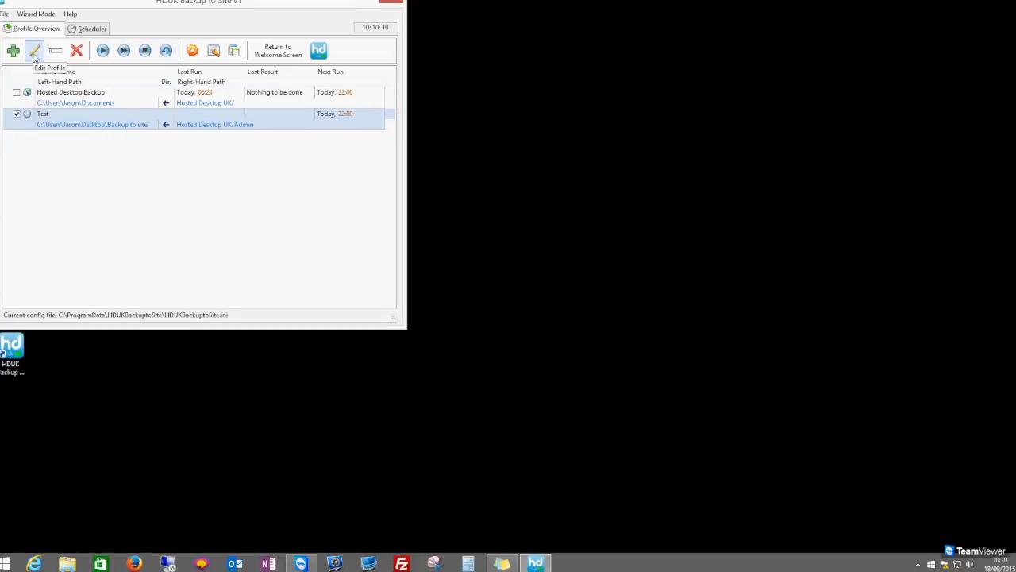
pyautogui.click(35, 53)
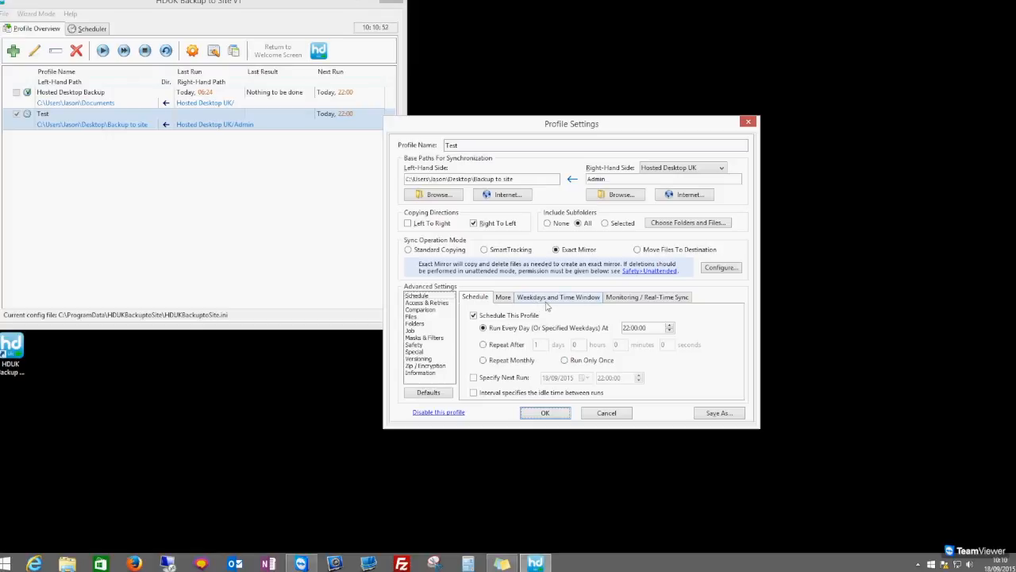
pyautogui.click(564, 303)
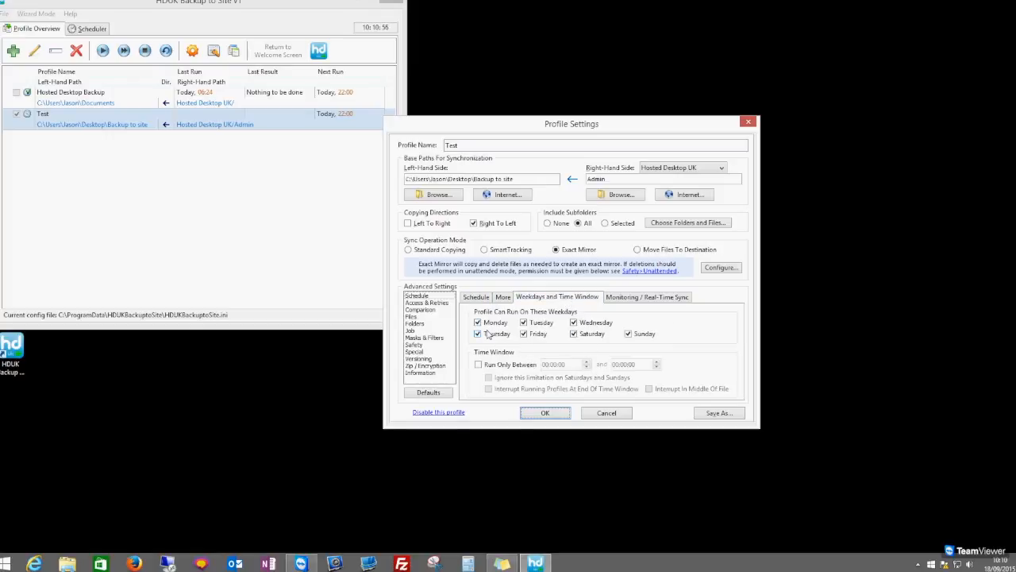
# Step: Exclude Saturday and Sunday from the profile's run days and include both days again
pyautogui.click(574, 335)
pyautogui.click(628, 334)
pyautogui.click(573, 335)
pyautogui.click(628, 334)
# Step: Check the Test profile's daily run time and save the profile settings
pyautogui.click(475, 298)
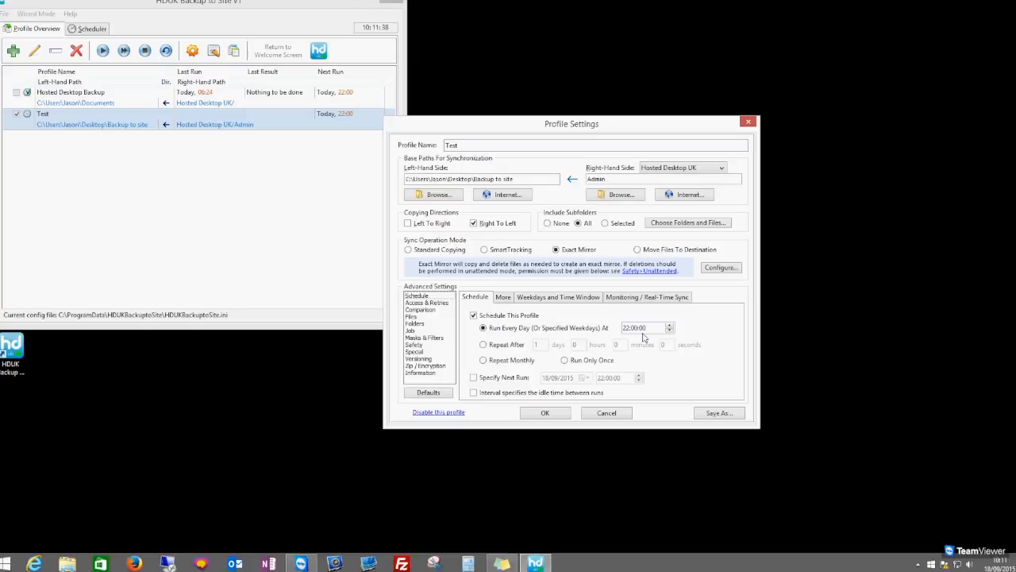
pyautogui.click(547, 413)
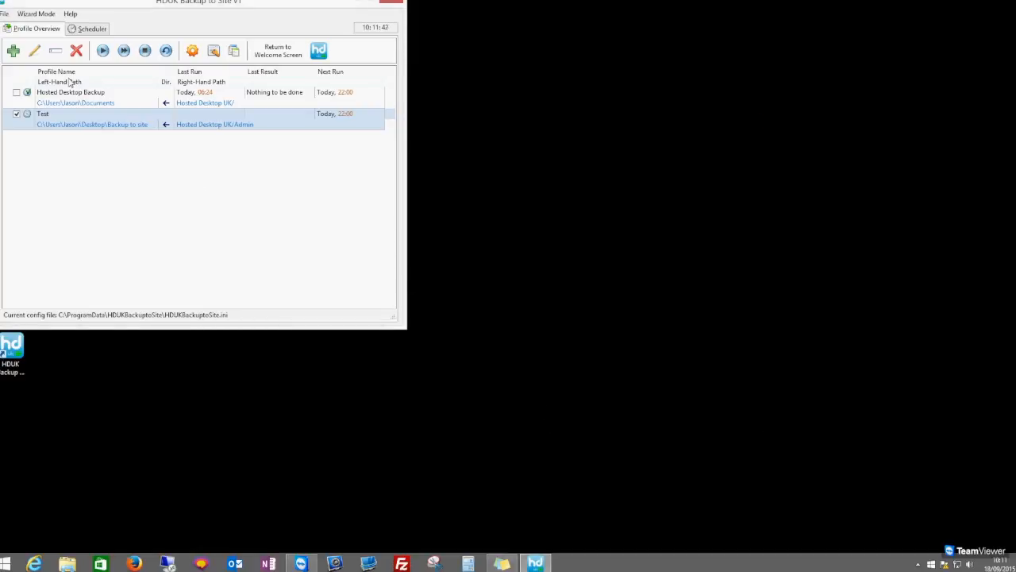
# Step: Return to Wizard Mode and exit the backup program
pyautogui.click(6, 14)
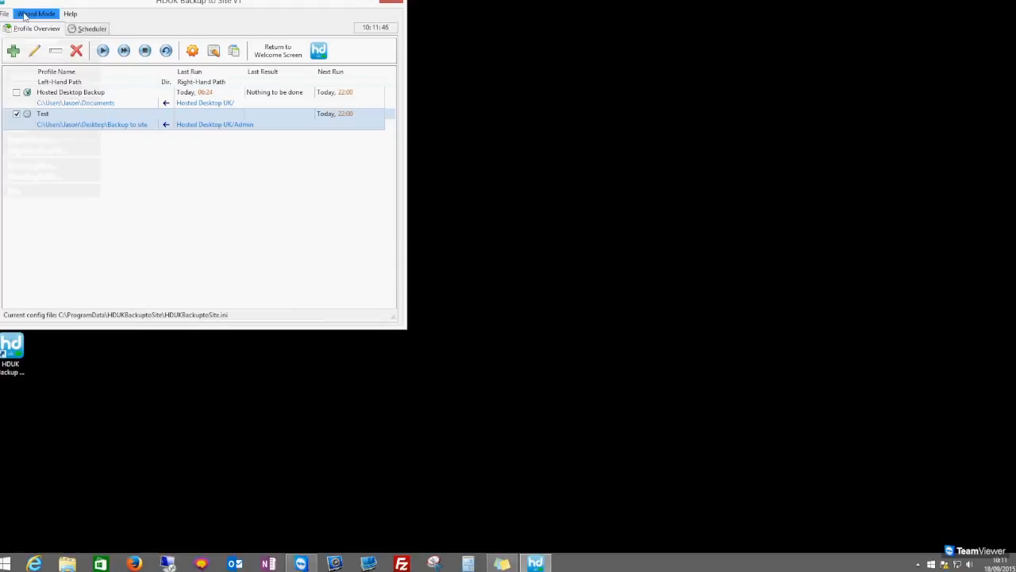
pyautogui.click(24, 14)
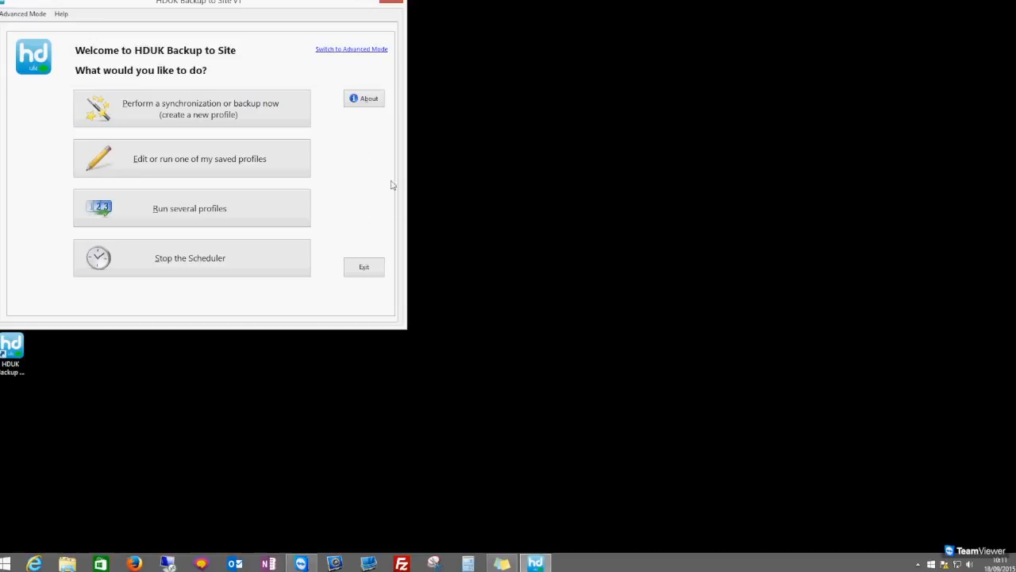
pyautogui.click(367, 270)
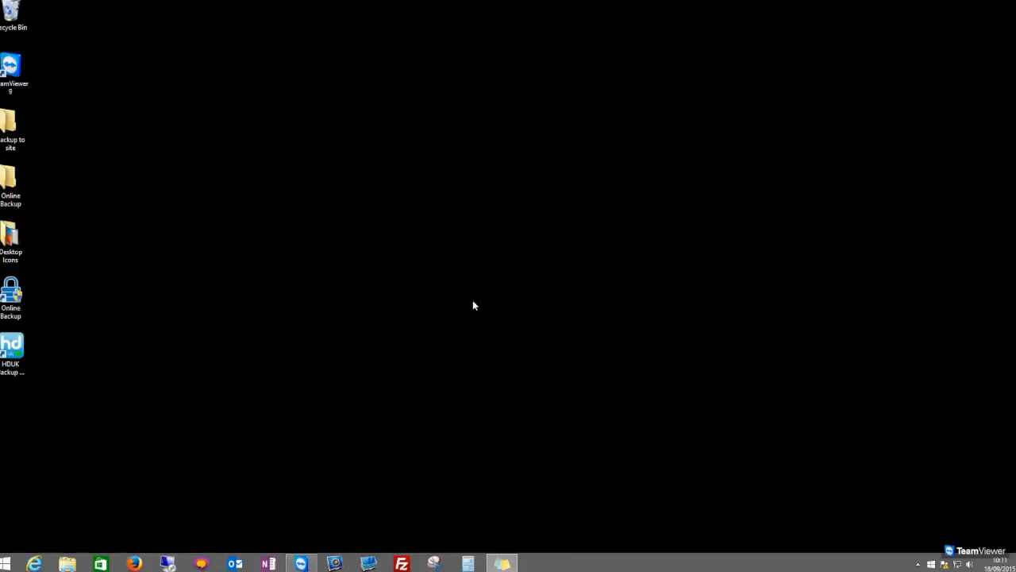